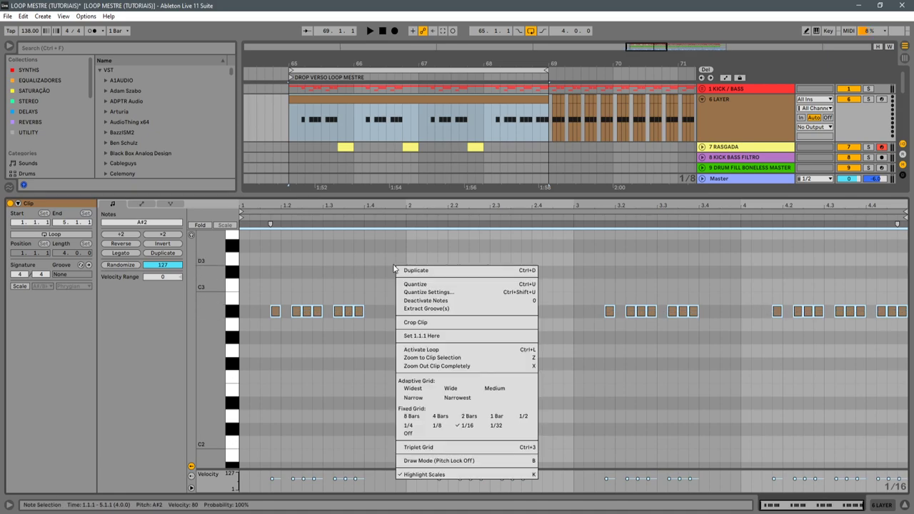
Load Serum_x64 from the SYNTHS collection onto the 6 LAYER track.
left_click(285, 269)
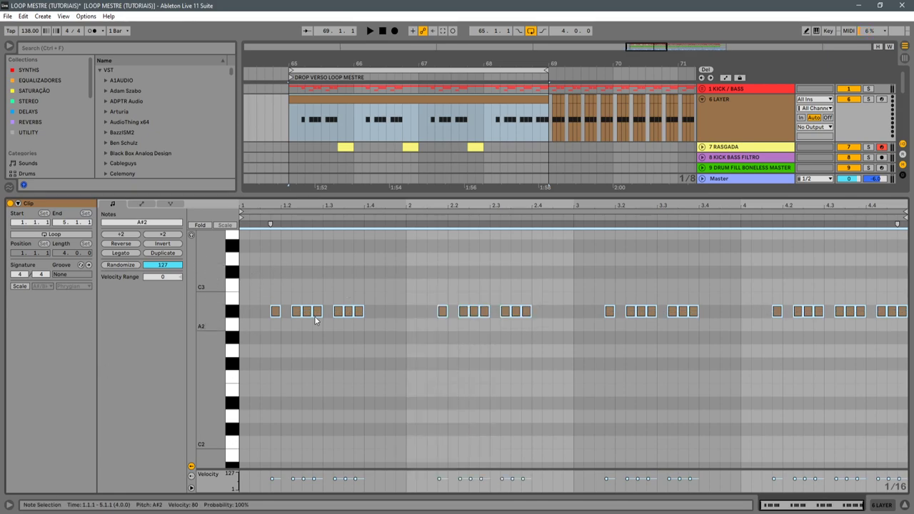
double_click(719, 101)
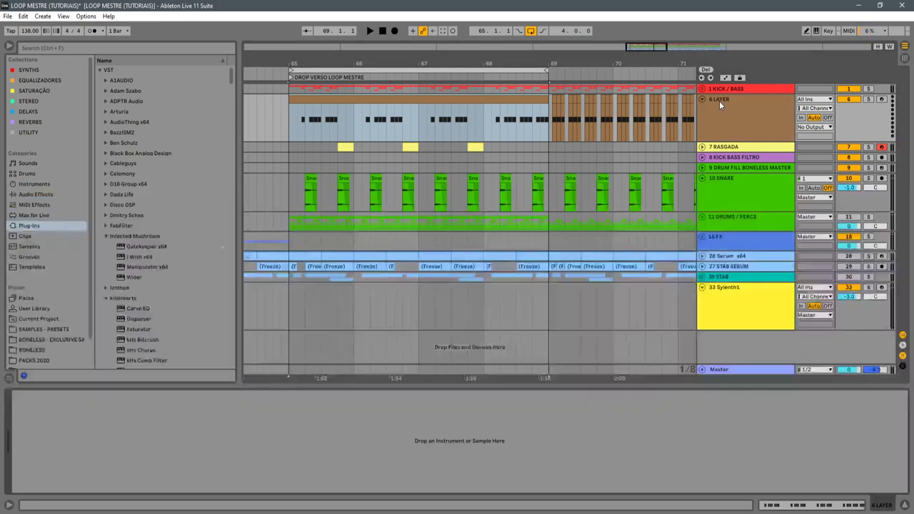
left_click(29, 70)
left_click(121, 102)
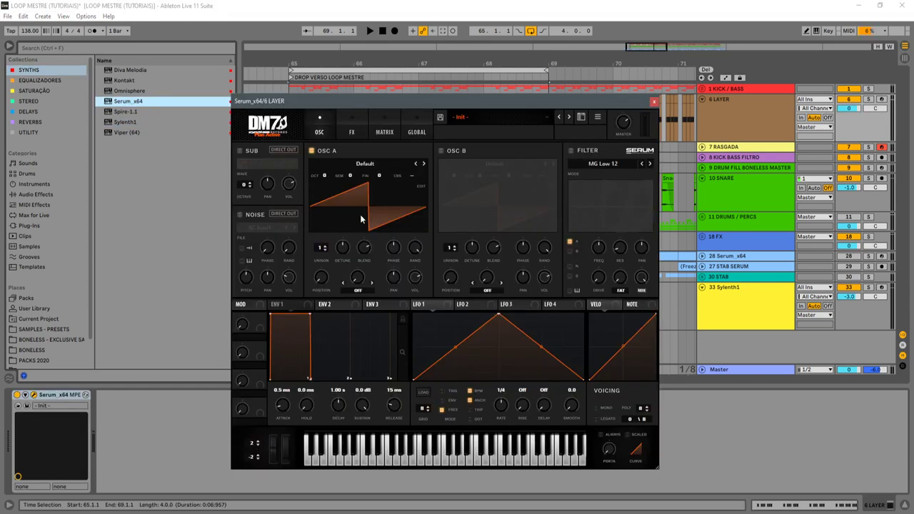
Switch off oscillator A in Serum and enable the noise oscillator with the Analog sample MicrKrg Noise.
left_click(310, 151)
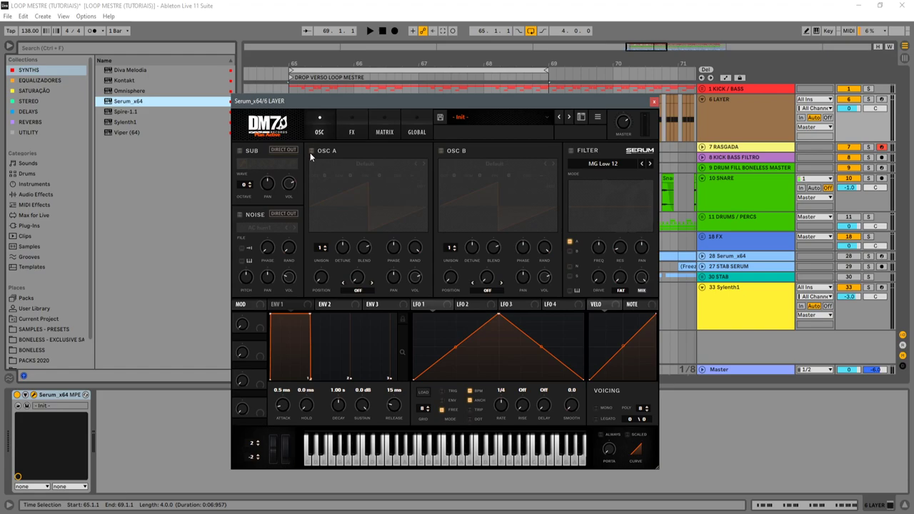
left_click_drag(306, 98, 236, 129)
left_click(170, 246)
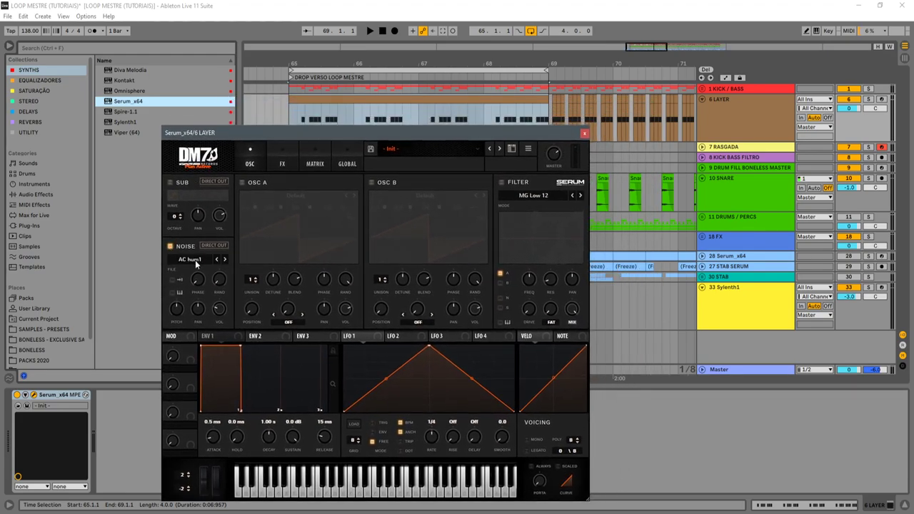
left_click(190, 259)
mouse_move(195, 272)
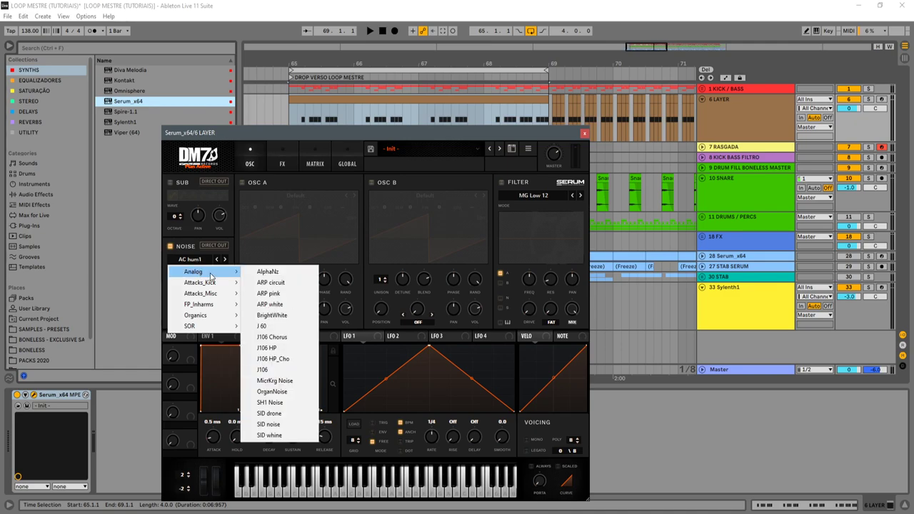
left_click(286, 383)
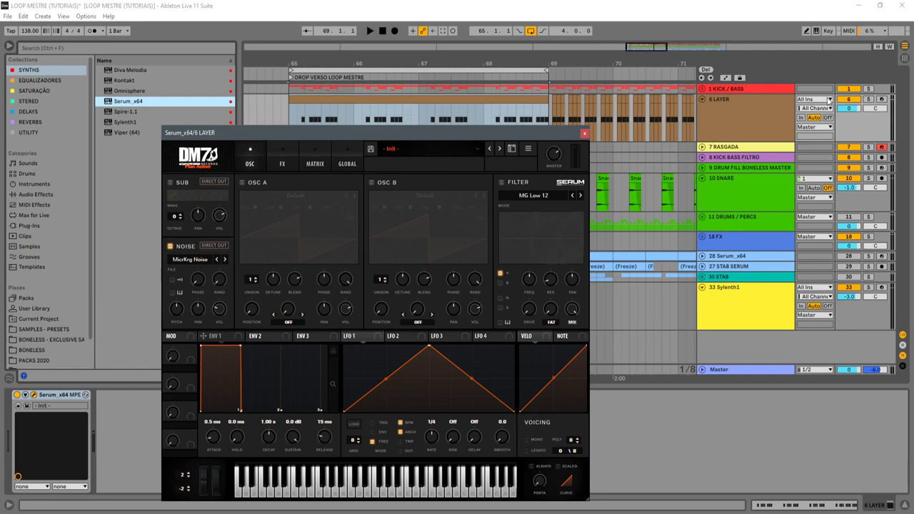
Shape envelope 1 during playback to a decay of 157 ms and sustain of -42.2 dB, and mute the KICK / BASS track.
left_click(700, 89)
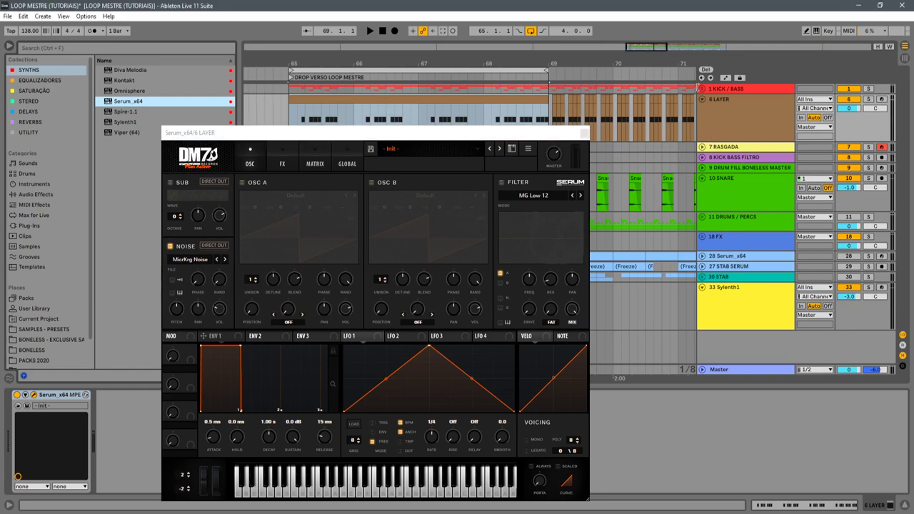
key("space")
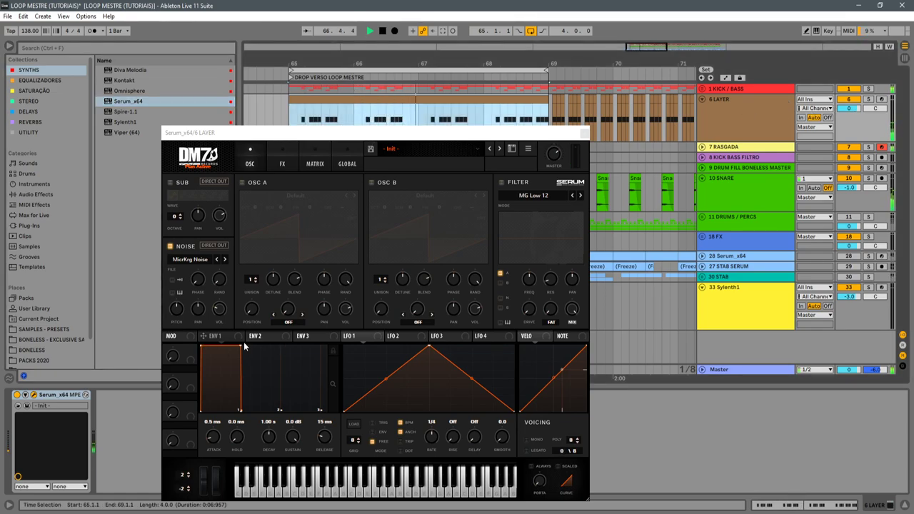
left_click_drag(240, 348, 193, 407)
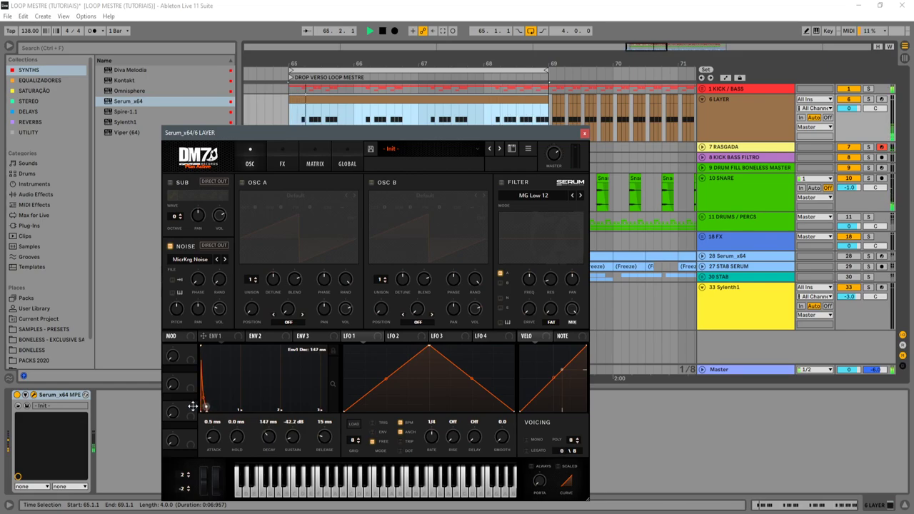
key("space")
left_click(853, 92)
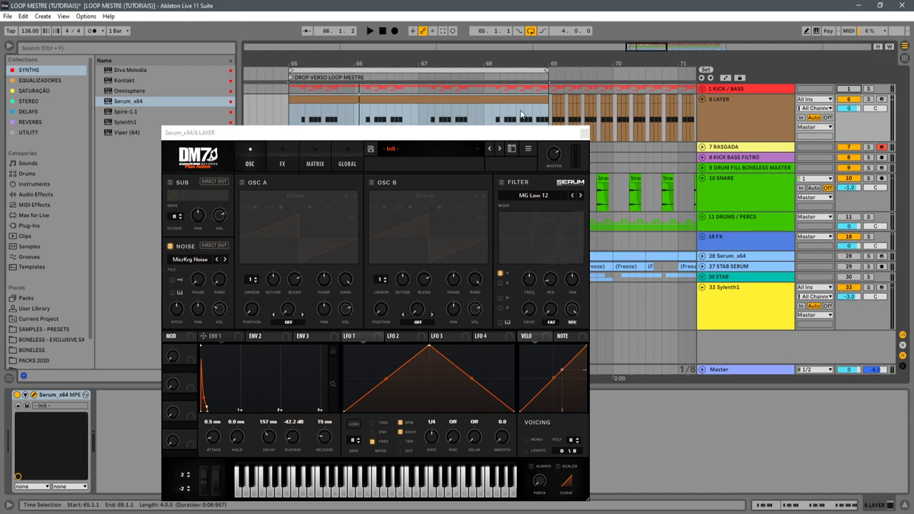
Enable the Distortion effect in Serum's effects rack.
left_click(492, 112)
left_click_drag(521, 136, 577, 123)
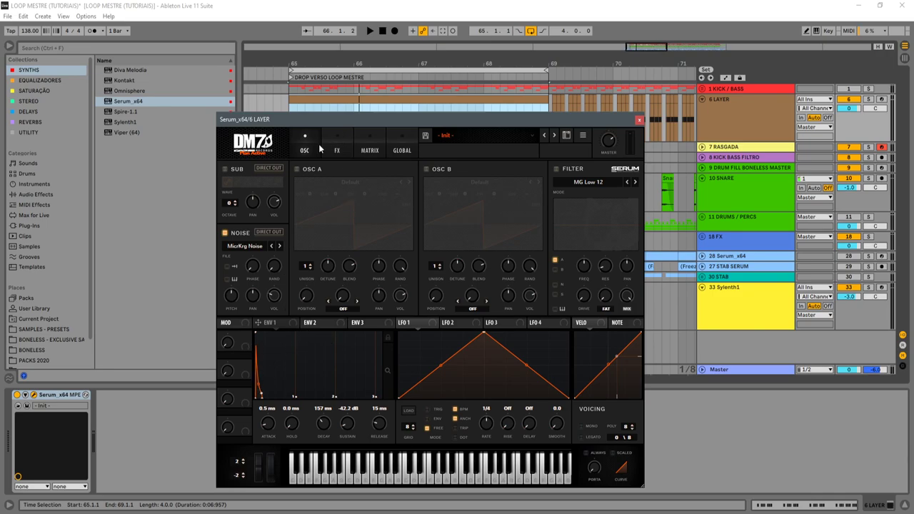
left_click(337, 150)
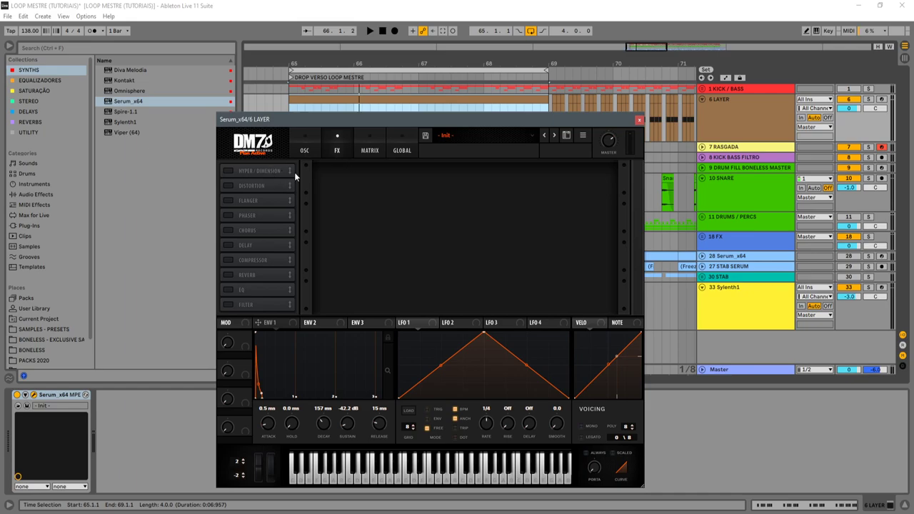
left_click(233, 186)
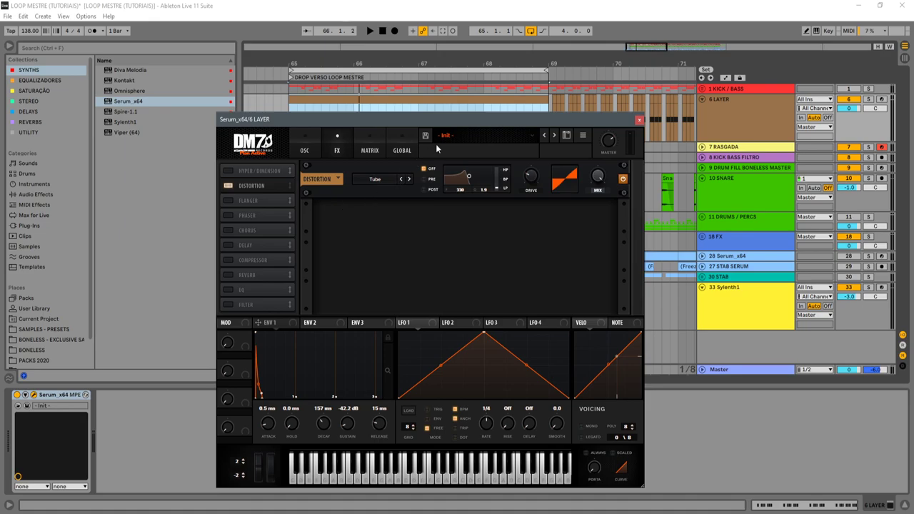
Play the loop with the 6 LAYER track soloed.
key("space")
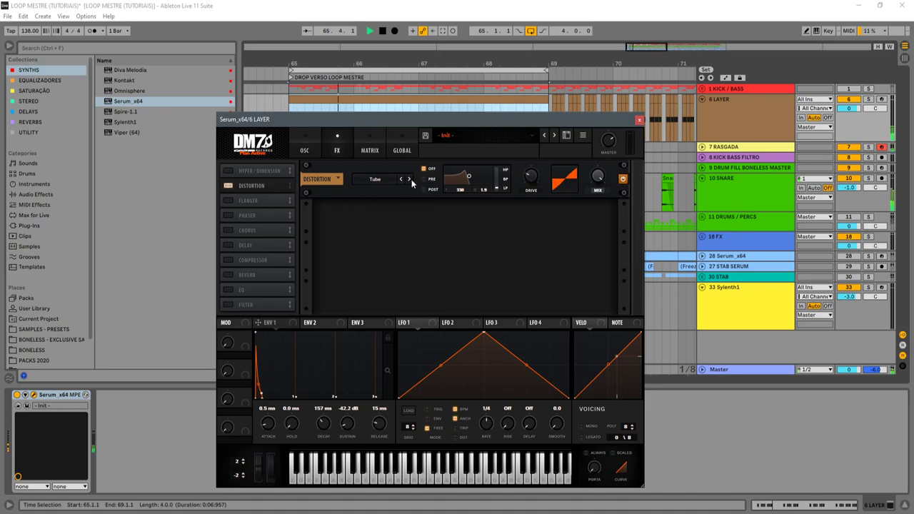
left_click(868, 99)
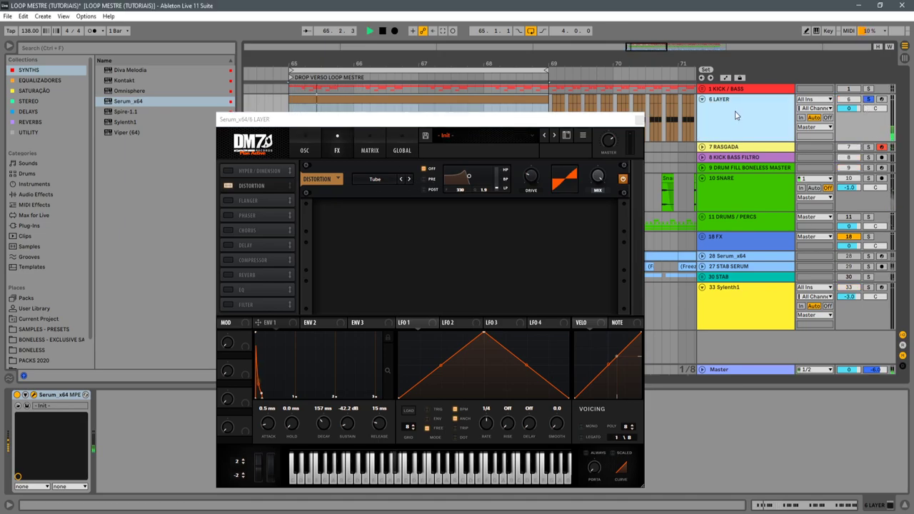
left_click(557, 114)
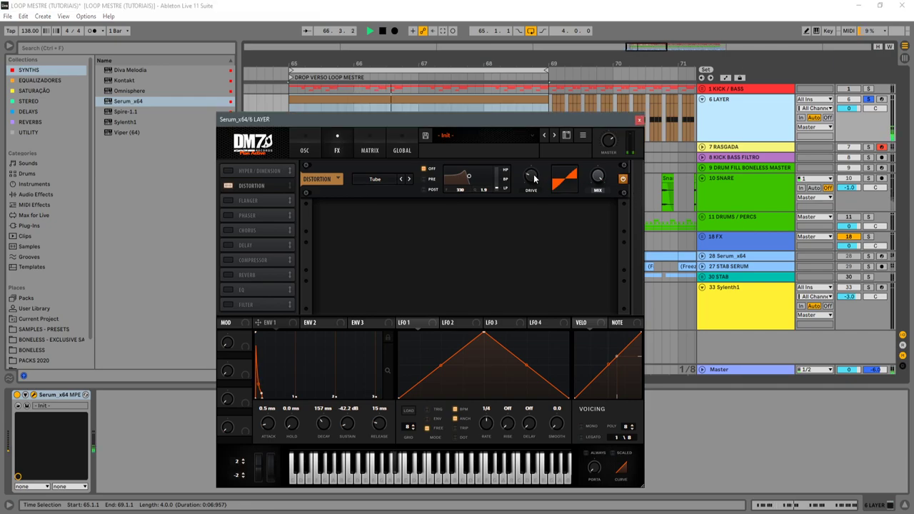
mouse_move(558, 114)
left_mouse_down()
mouse_move(561, 104)
mouse_move(543, 126)
mouse_move(548, 116)
left_mouse_up()
Set Serum's distortion type to Diode 1 while listening, stop playback and close the synth window.
left_click(409, 179)
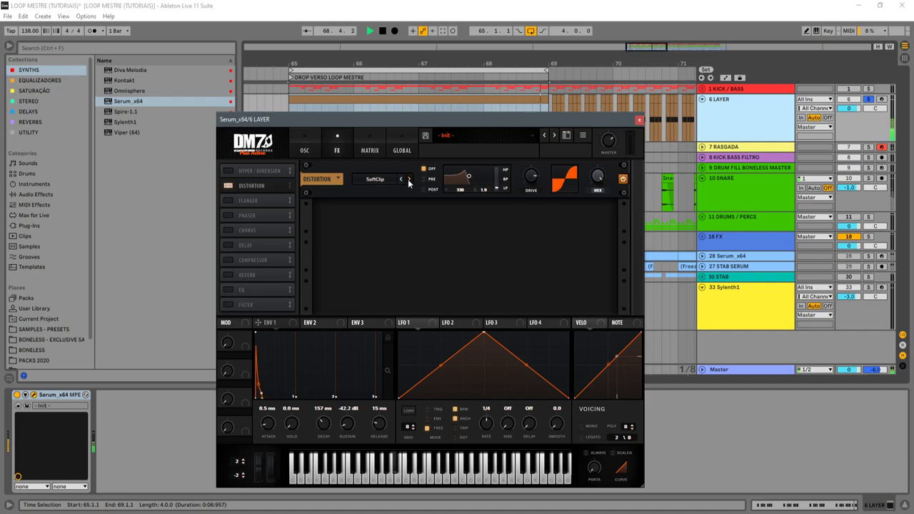
left_click(409, 180)
left_click_drag(520, 193, 517, 198)
key("space")
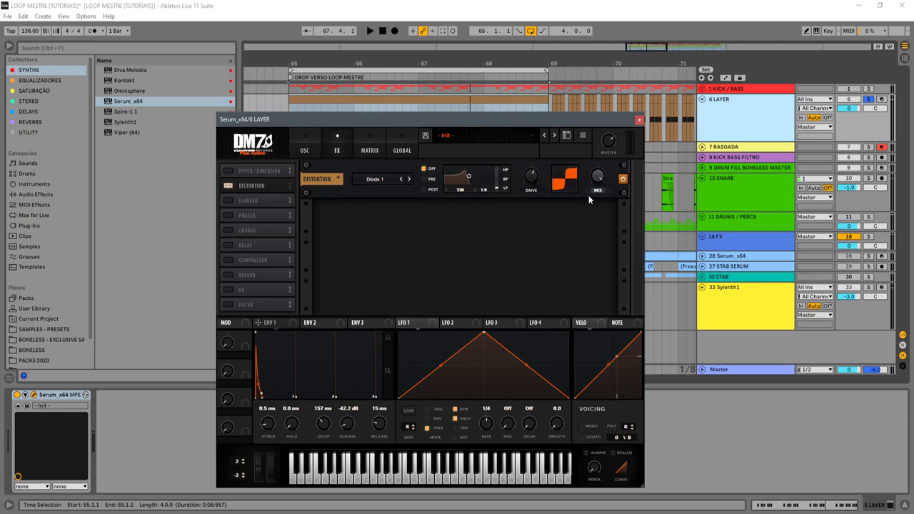
left_click(303, 150)
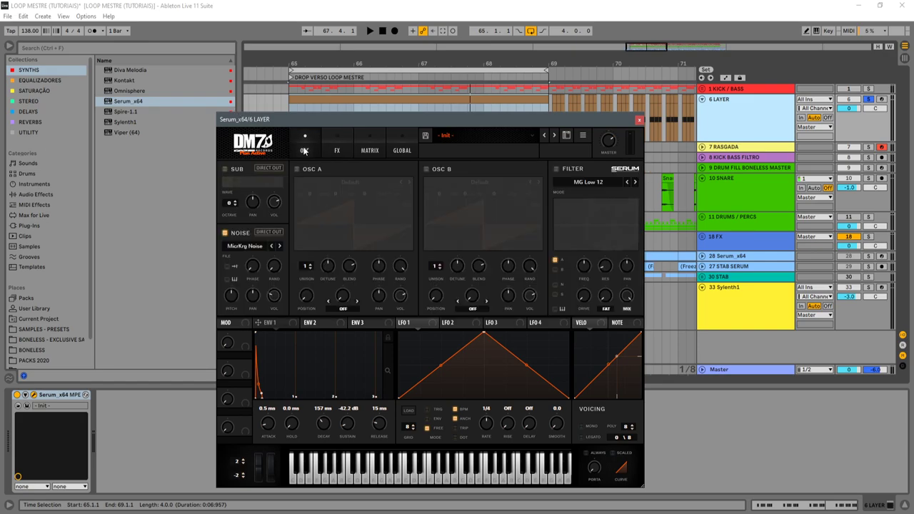
left_click(640, 119)
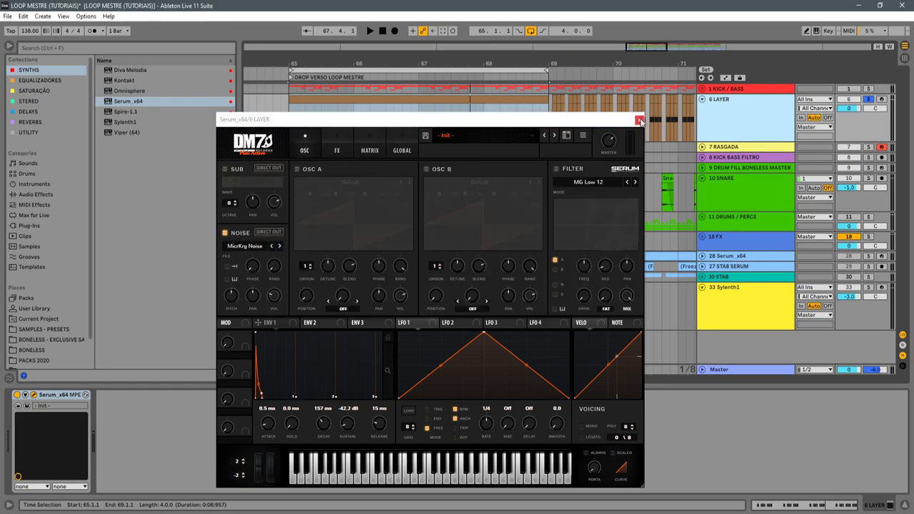
Add FabFilter Pro-Q 3 after Serum on the 6 LAYER track and adjust its EQ curve from the low end.
left_click(40, 80)
double_click(158, 72)
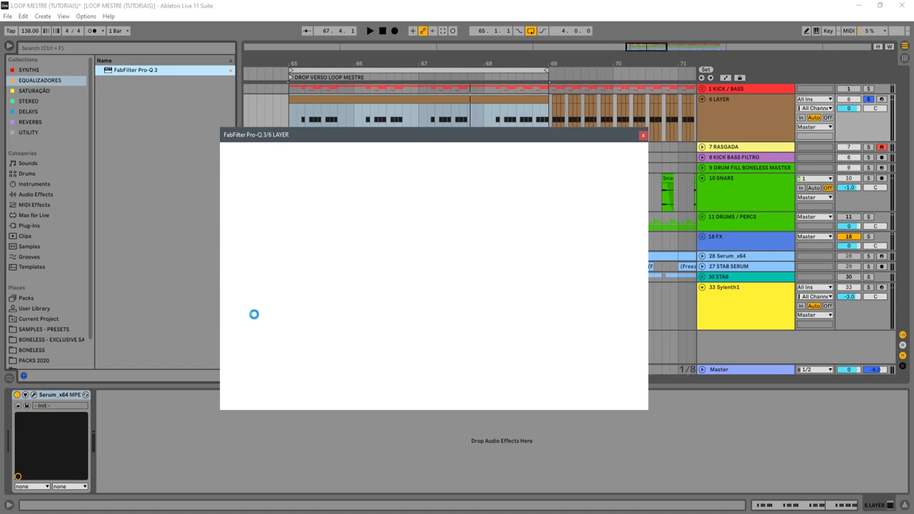
left_click_drag(236, 243, 404, 240)
left_click(642, 135)
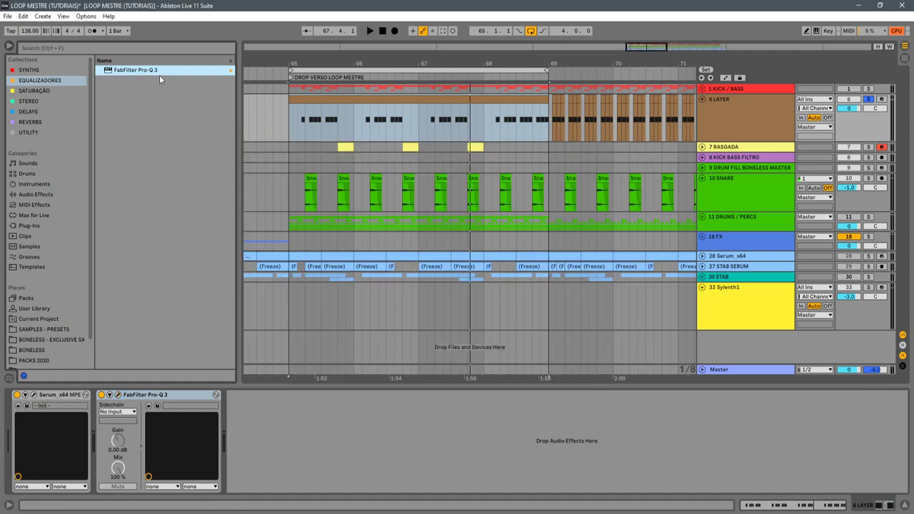
Search the plug-ins for KH, add kHs Haas after the equalizer and adjust its delay.
type("KH")
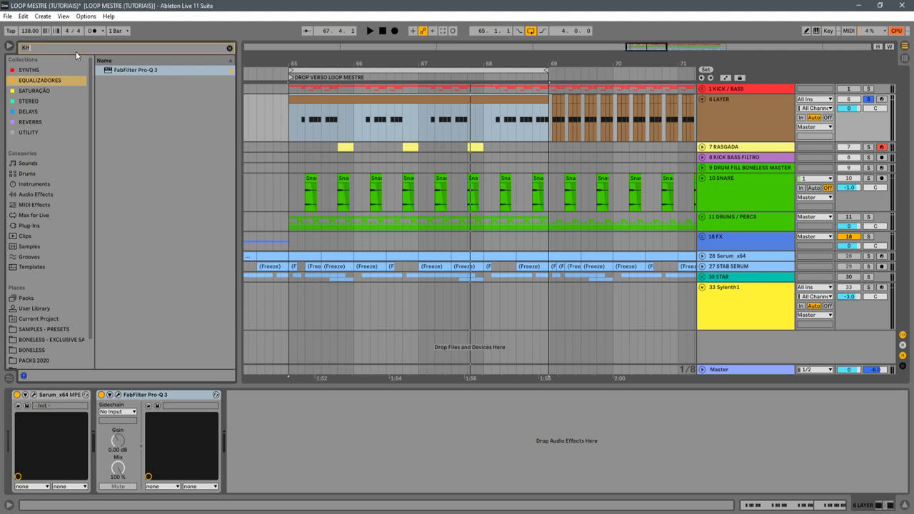
left_click(28, 225)
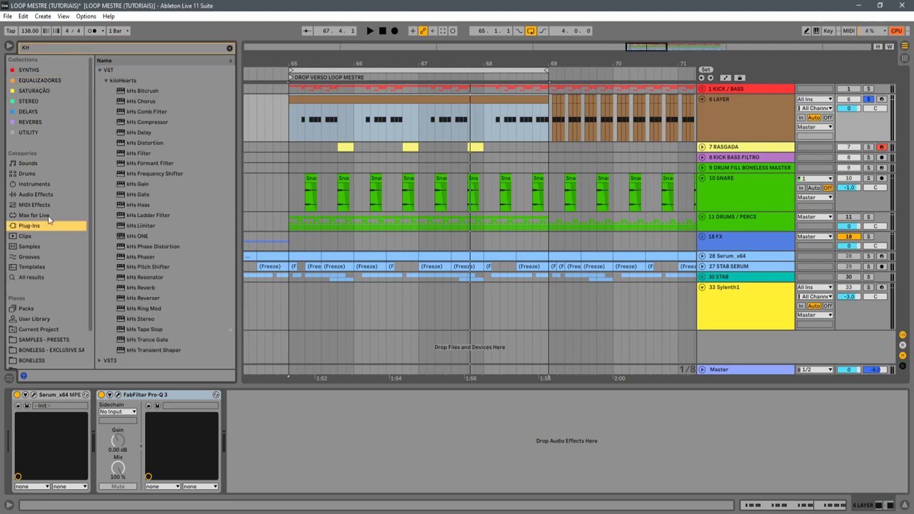
left_click_drag(138, 205, 261, 437)
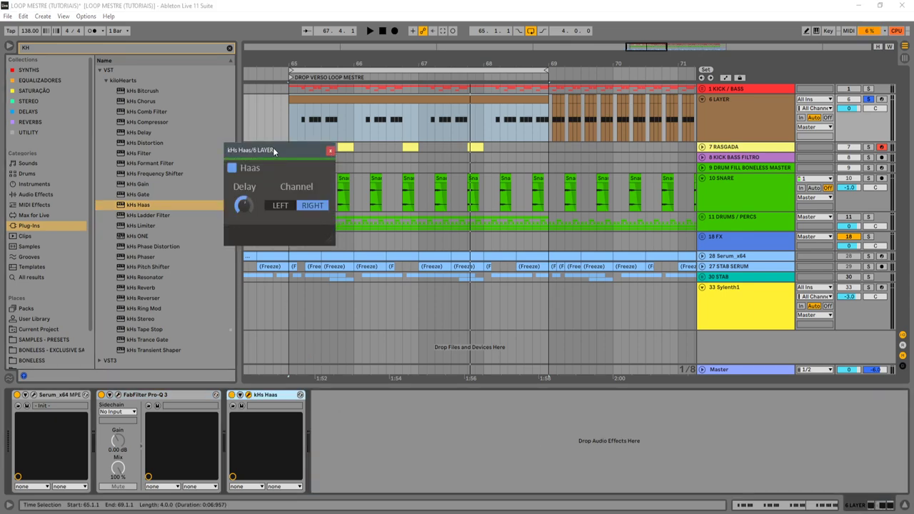
left_click_drag(273, 150, 368, 286)
left_click_drag(344, 346, 351, 342)
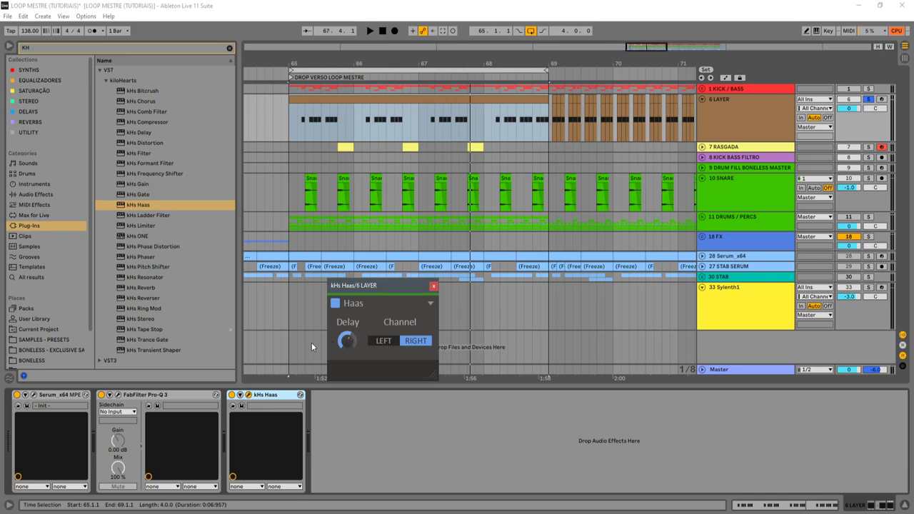
Solo KICK / BASS alongside 6 LAYER during playback and lower the 6 LAYER volume to -11.6 dB.
left_click(152, 400)
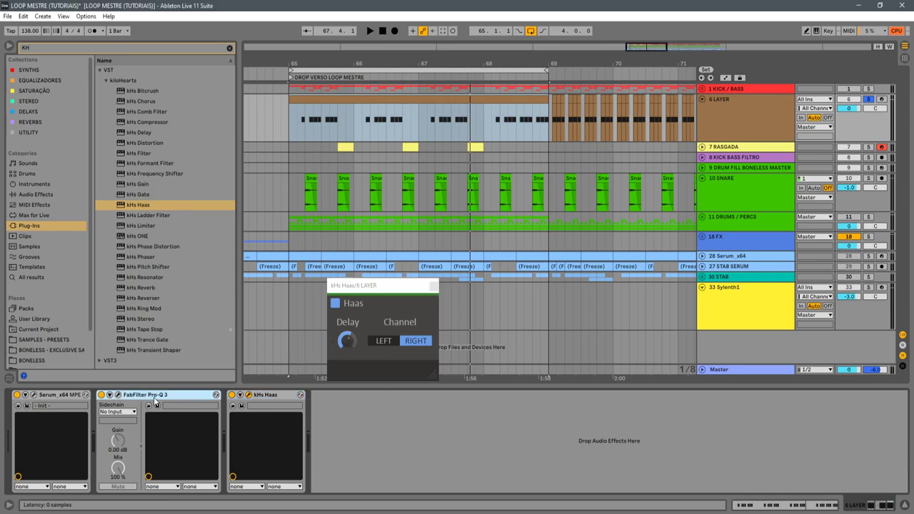
key("space")
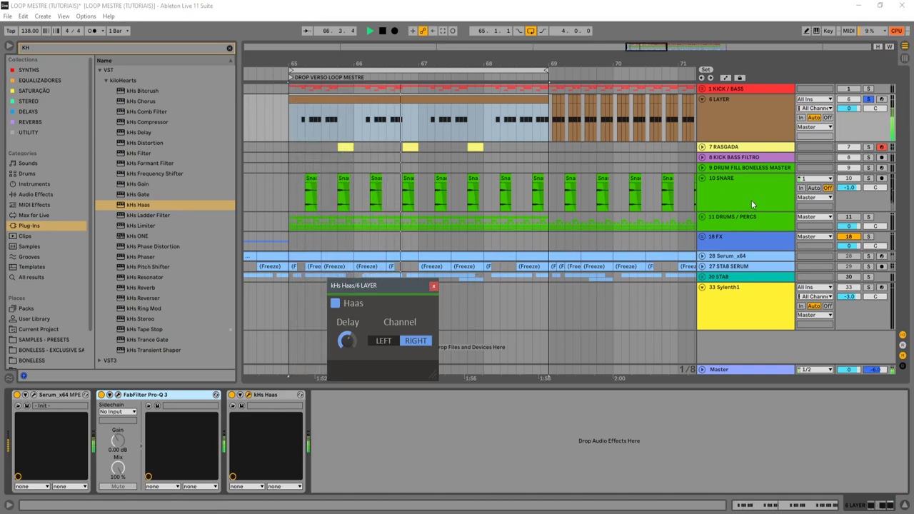
left_click(789, 105)
left_click_drag(847, 110, 847, 121)
left_click(748, 108)
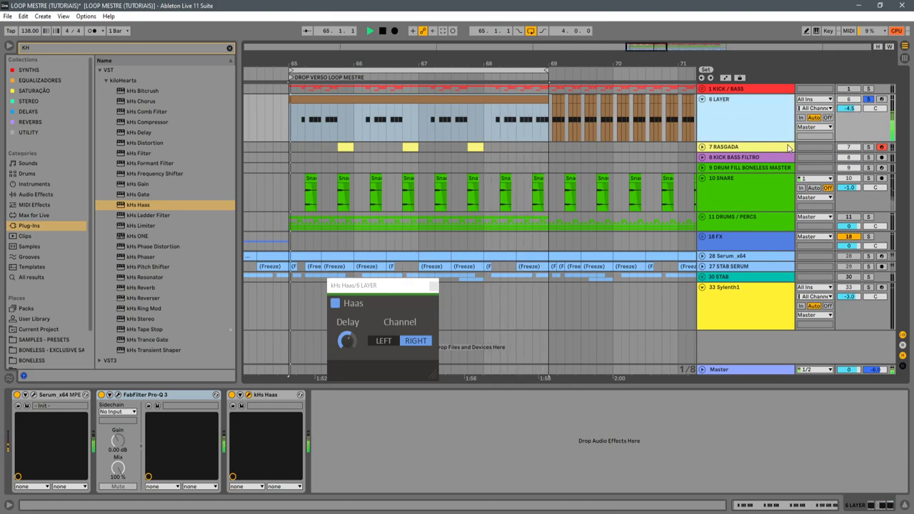
left_click(868, 89)
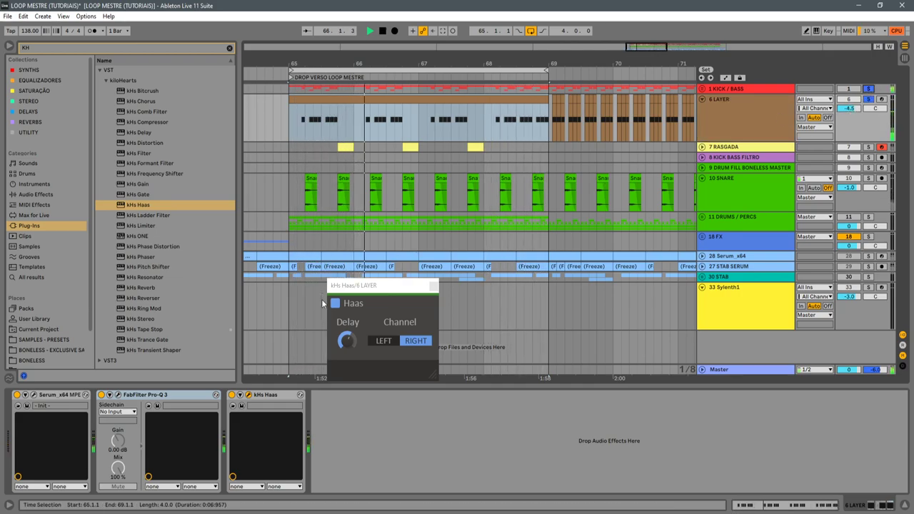
mouse_move(849, 109)
left_mouse_down()
mouse_move(848, 127)
mouse_move(848, 107)
left_mouse_up()
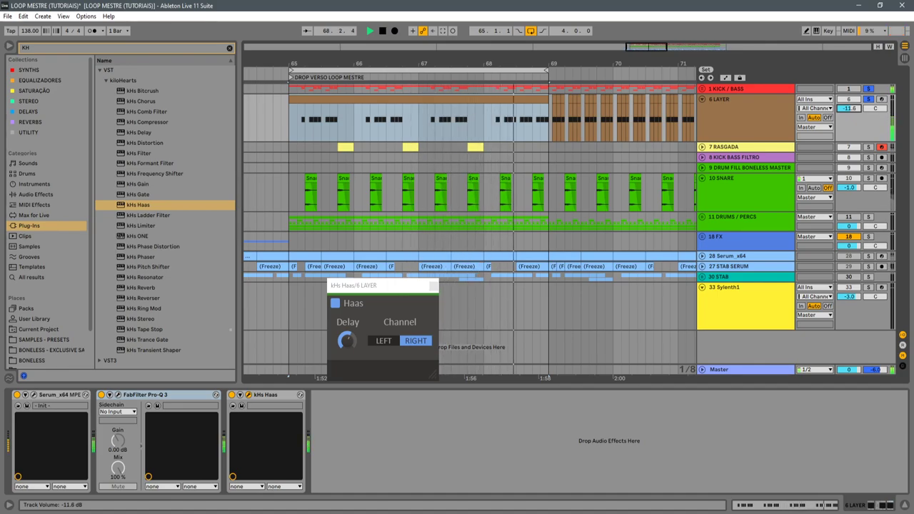
Reopen Serum on the 6 LAYER track and set envelope 1's decay to 106 ms during playback.
left_click(33, 397)
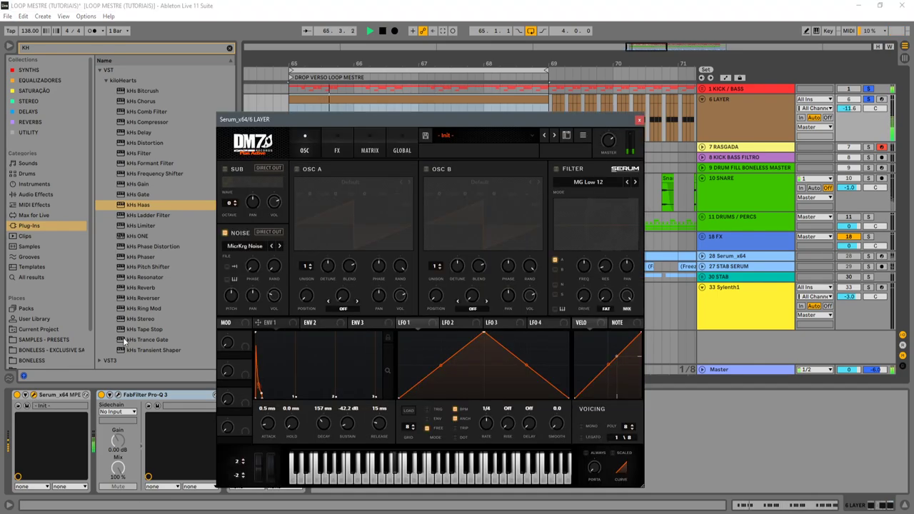
key("space")
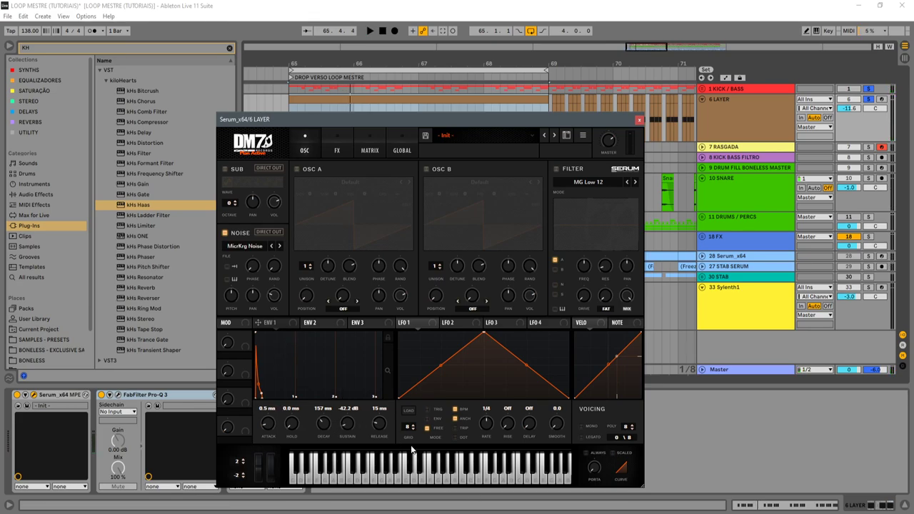
key("space")
left_click_drag(325, 425, 328, 430)
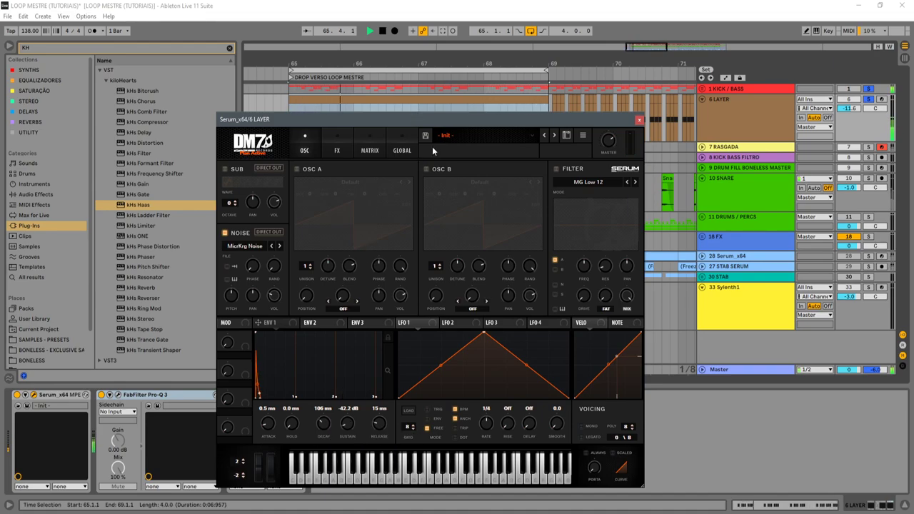
Stop playback, clear the plug-in search and add LFOTool_x64 from the Utility collection to the end of the 6 LAYER chain.
key("space")
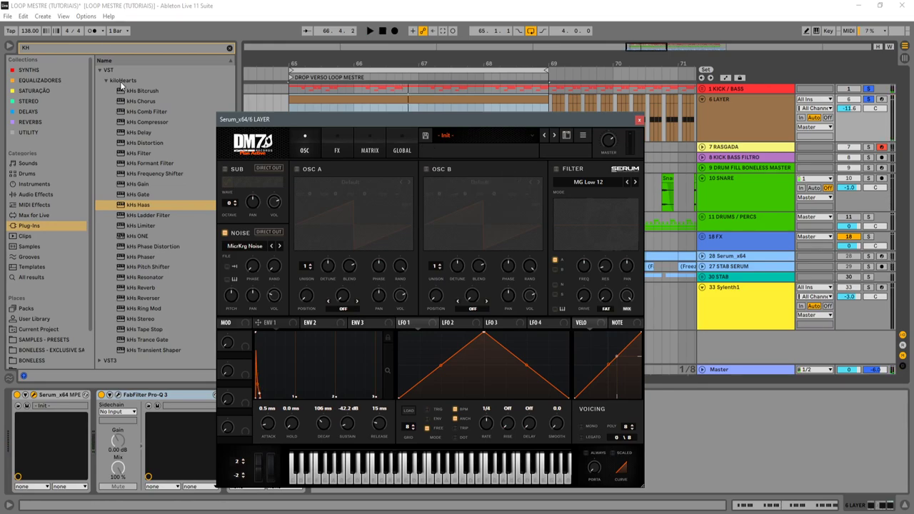
left_click(227, 48)
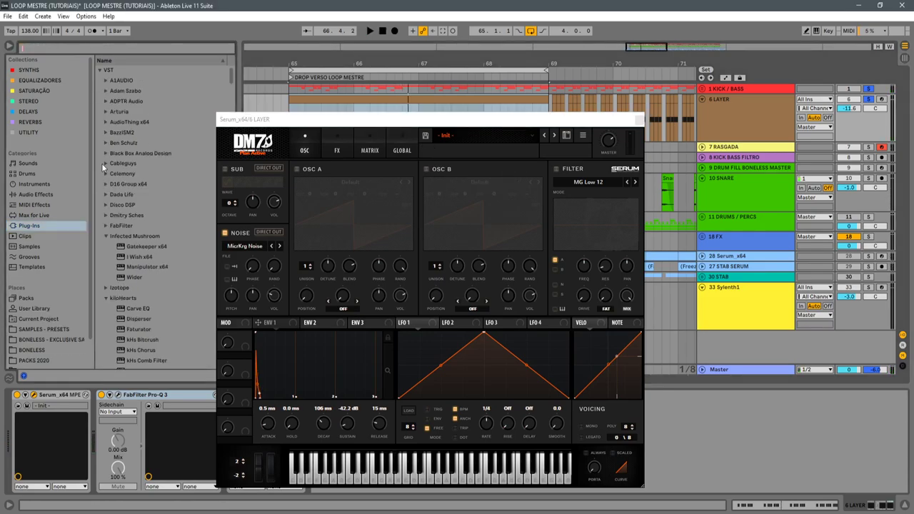
left_click(34, 131)
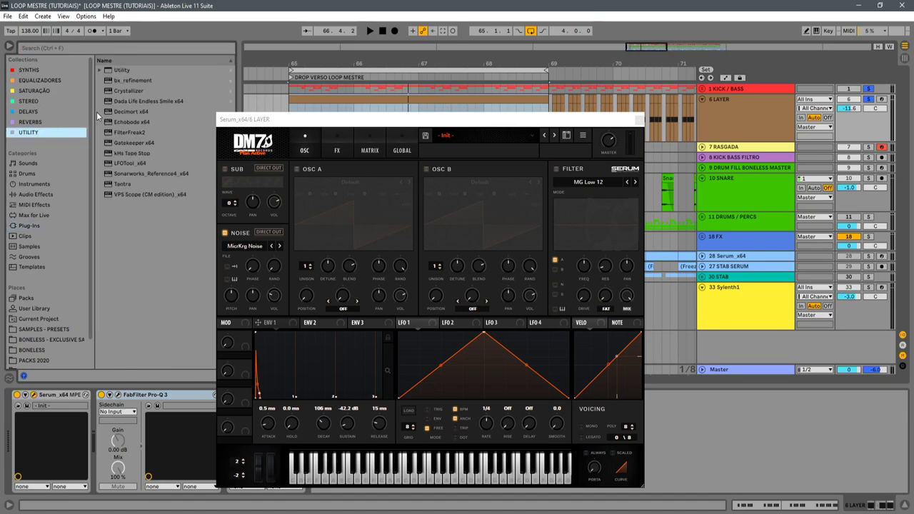
double_click(125, 163)
left_click_drag(397, 128, 460, 238)
Shape LFOTool's graph with a curved rise peaking near the middle, a lowered start level and a sloped drop at the end.
left_click_drag(443, 284, 441, 258)
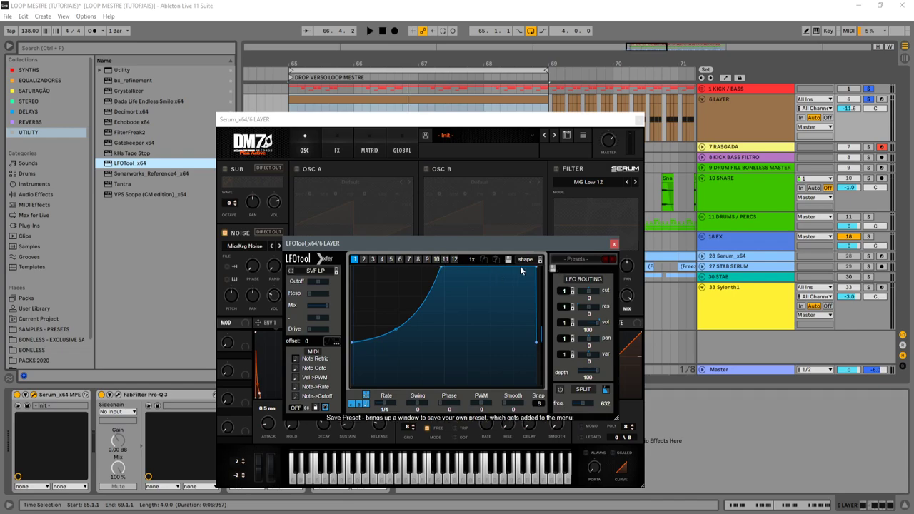
left_click_drag(535, 271, 520, 268)
left_click_drag(394, 330, 352, 374)
key("space")
key("space")
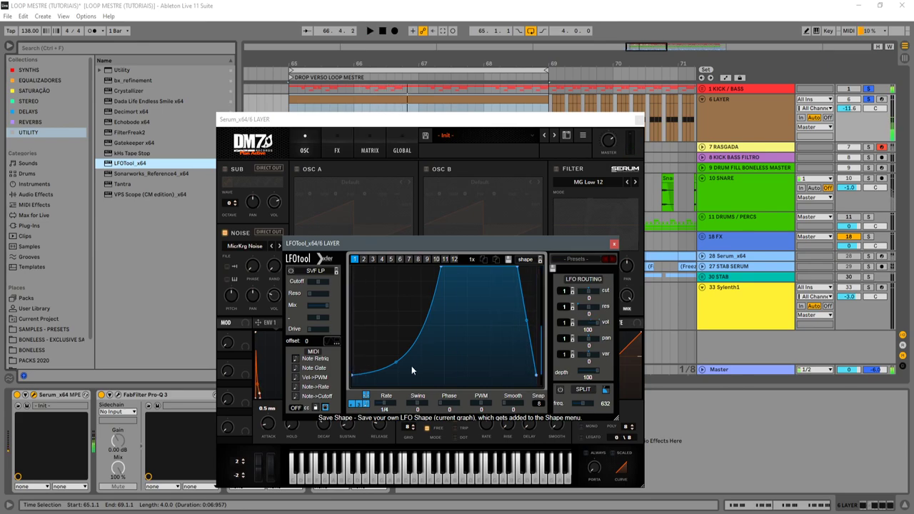
Refine the LFOTool graph with a deeper rise, a higher start level and a steeper, later final drop, and close its window.
left_click_drag(397, 364, 422, 368)
left_click_drag(441, 263, 445, 259)
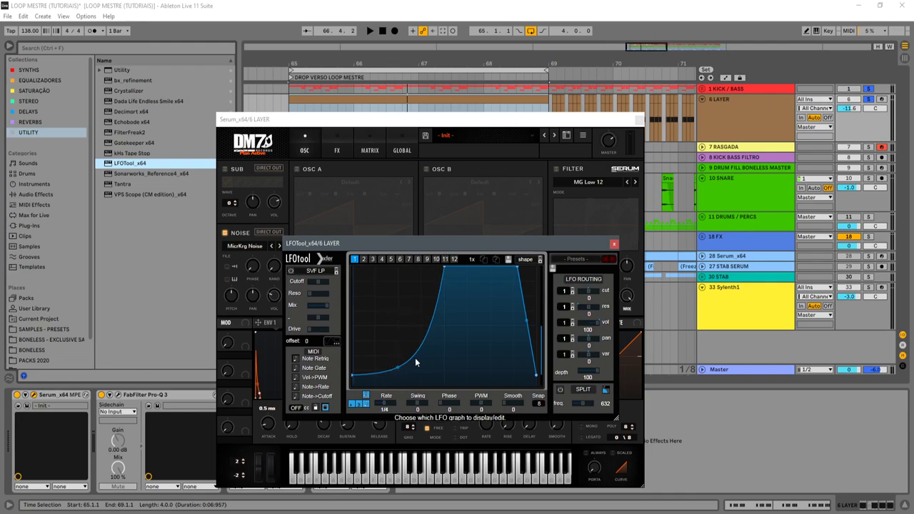
key("space")
left_click_drag(353, 375, 355, 357)
left_click_drag(527, 312, 527, 345)
left_click_drag(517, 267, 529, 256)
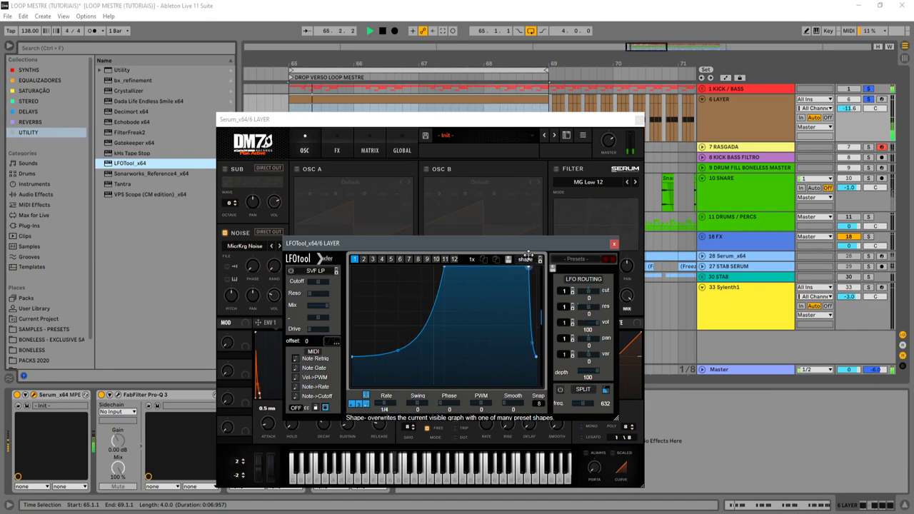
left_click(614, 244)
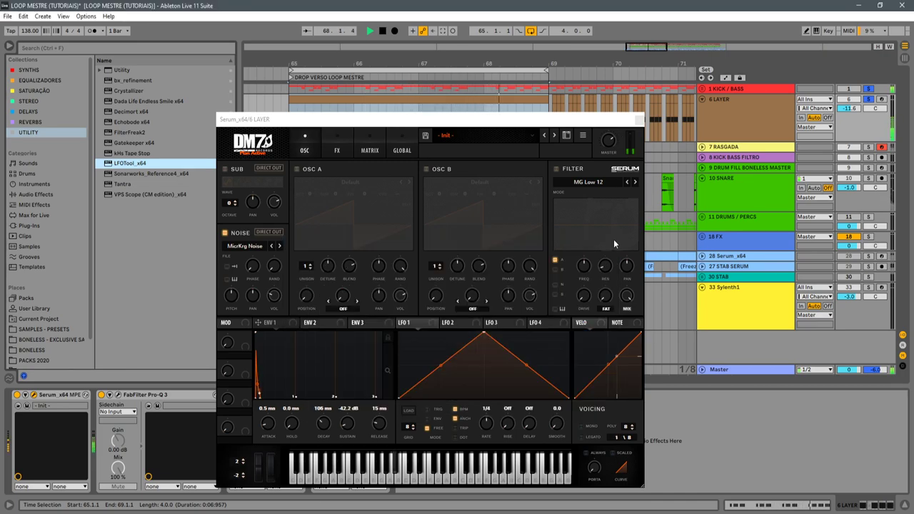
Stop playback, view the 6 LAYER clips across the whole drop in the arrangement and close the Serum window.
left_click(259, 384)
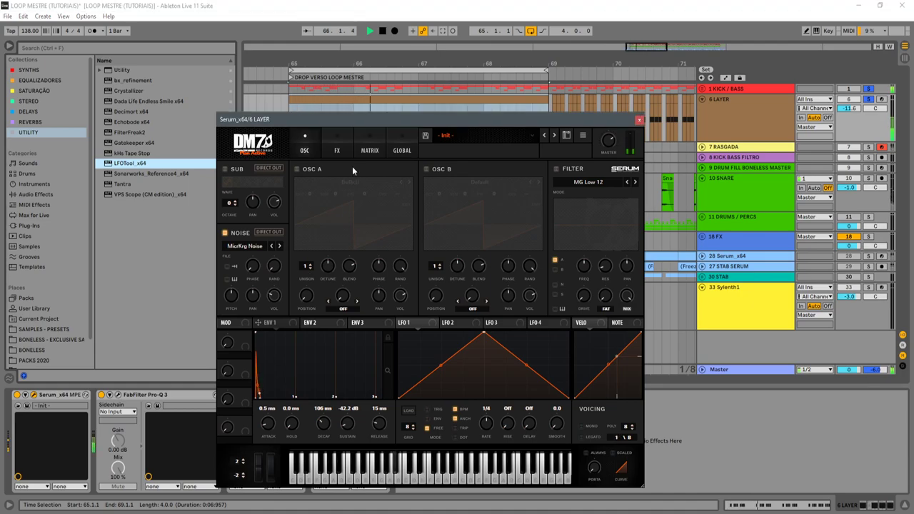
left_click_drag(371, 117, 352, 84)
key("space")
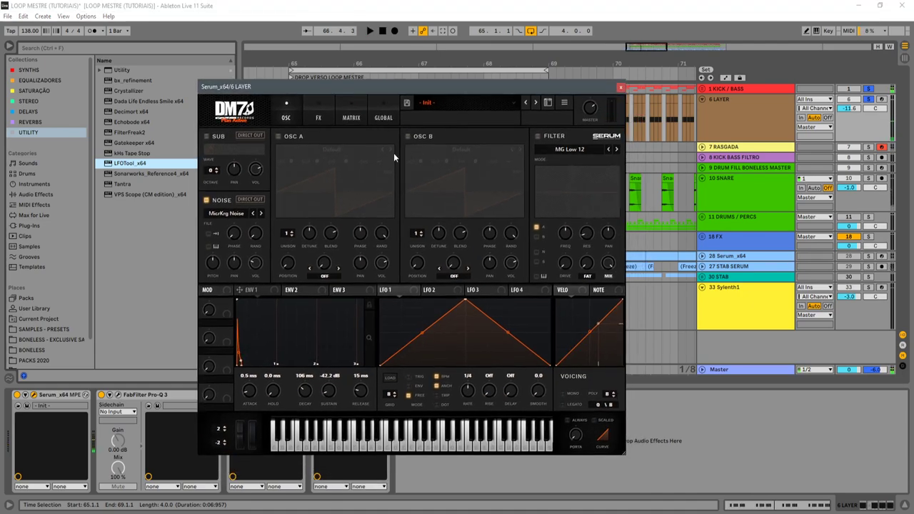
left_click(751, 178)
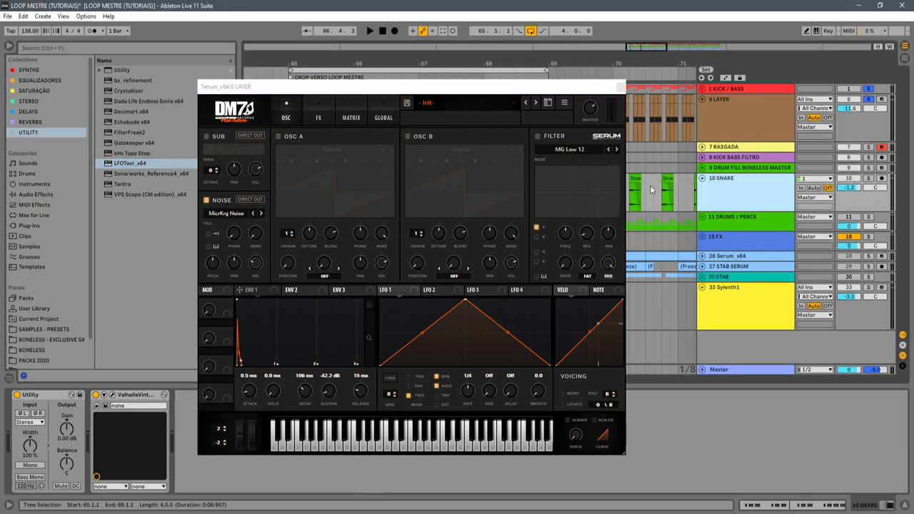
left_click_drag(573, 85, 567, 214)
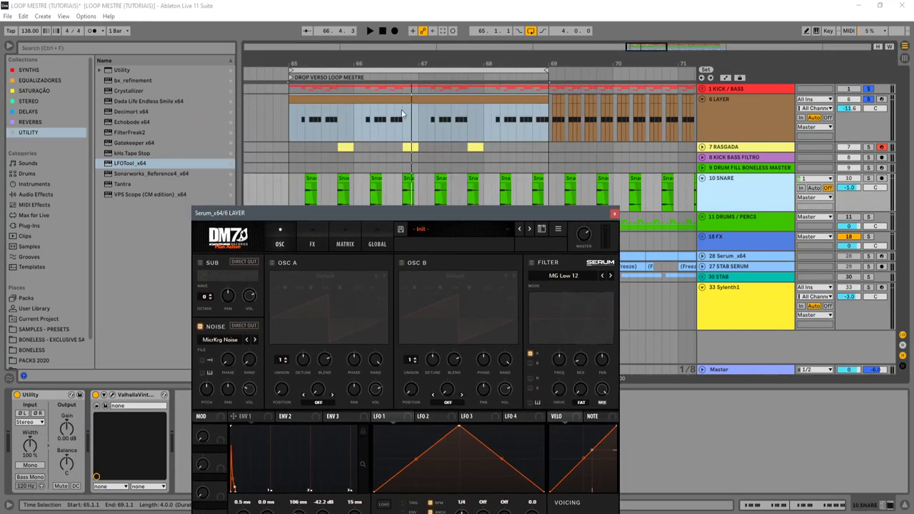
left_click(380, 99)
left_click_drag(395, 64, 367, 62)
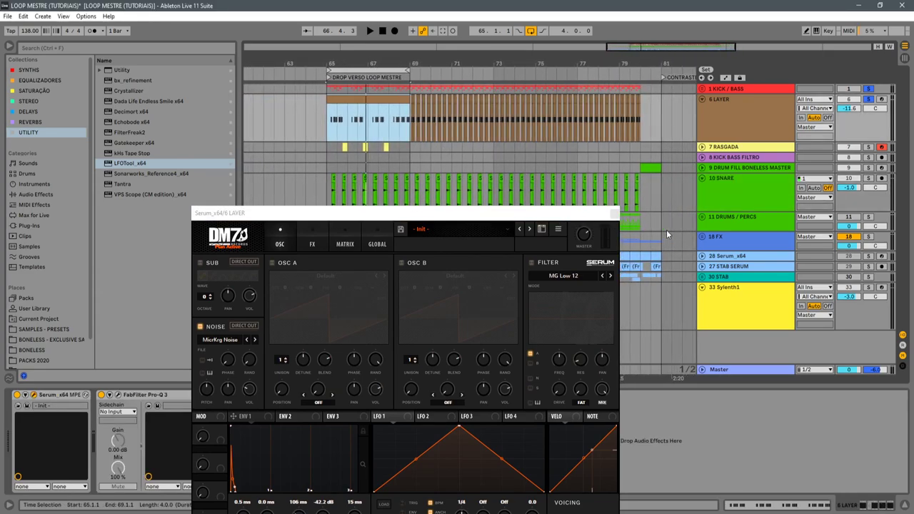
left_click(615, 213)
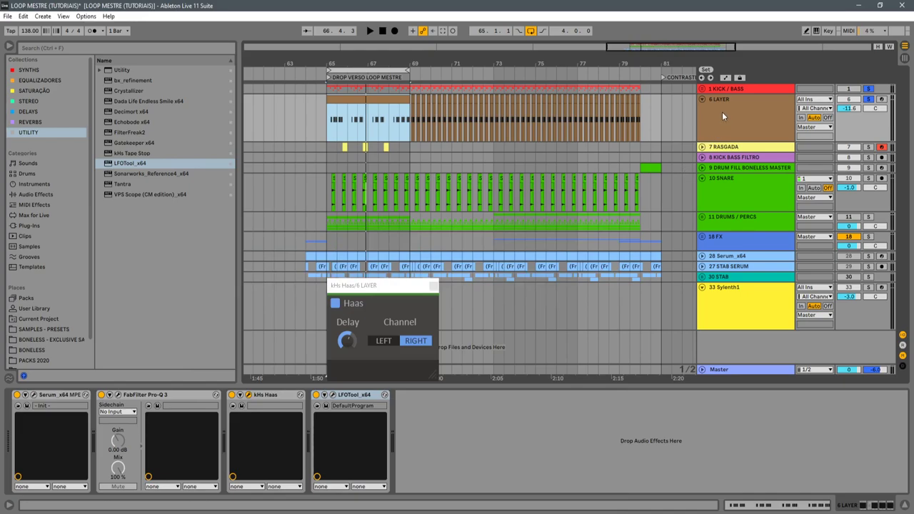
Unfold the KICK / BASS group and turn off solo on KICK / BASS and 6 LAYER.
left_click(703, 89)
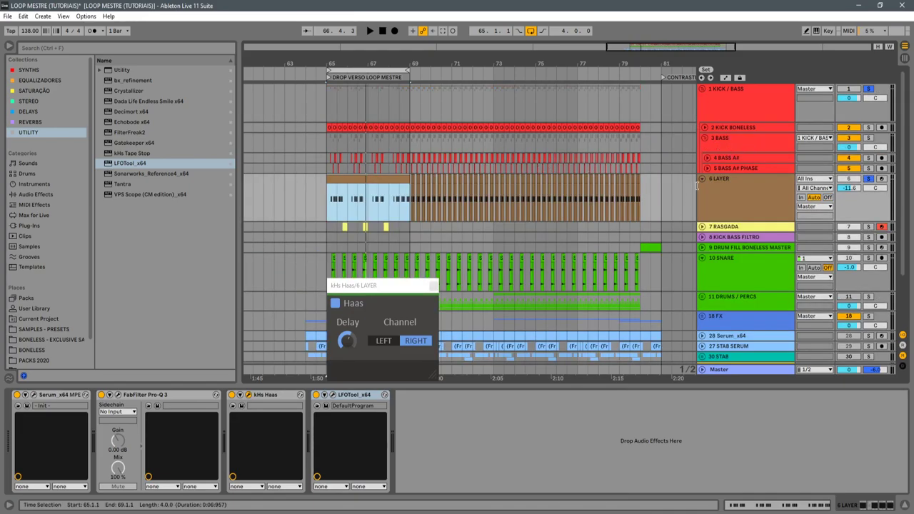
left_click_drag(377, 77, 361, 129)
left_click(777, 285)
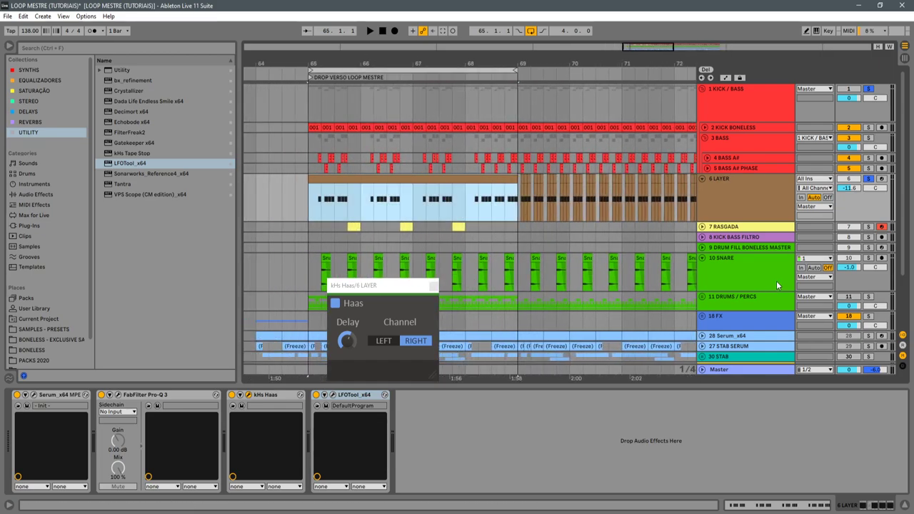
left_click(729, 197)
left_click(382, 180)
left_click(683, 205)
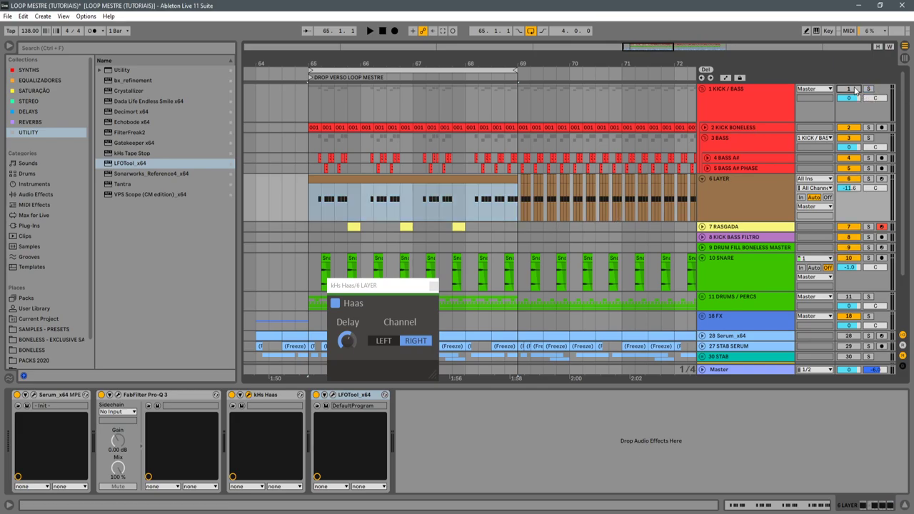
Play the DROP VERSO LOOP MESTRE loop from bar 65 to hear 6 LAYER in the full mix, and stop playback.
left_click(464, 67)
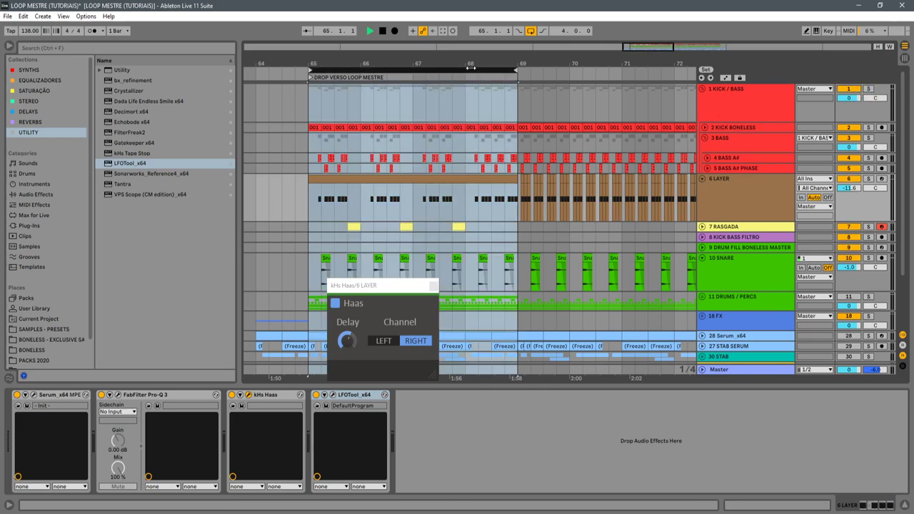
key("space")
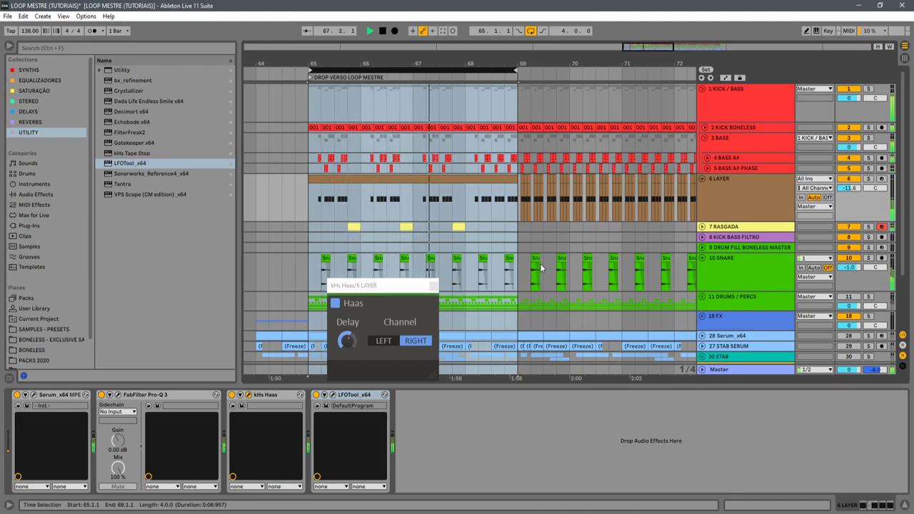
left_click(755, 199)
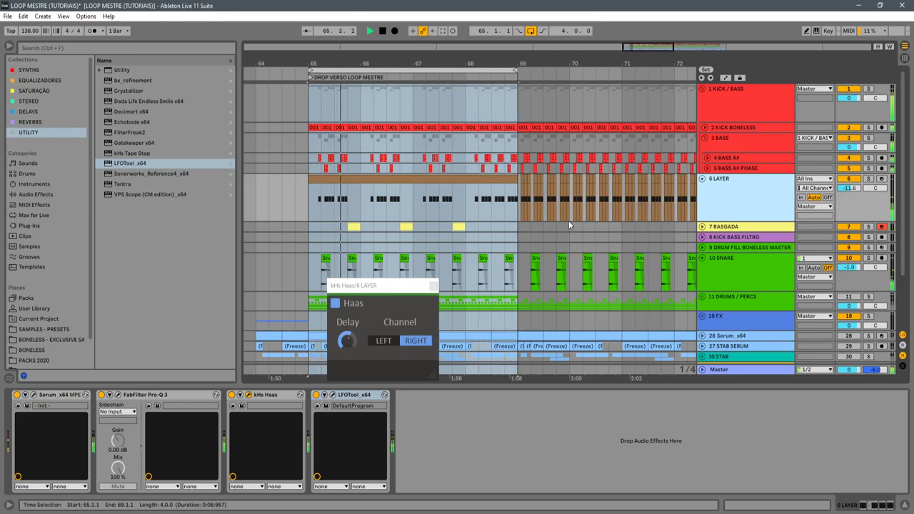
key("space")
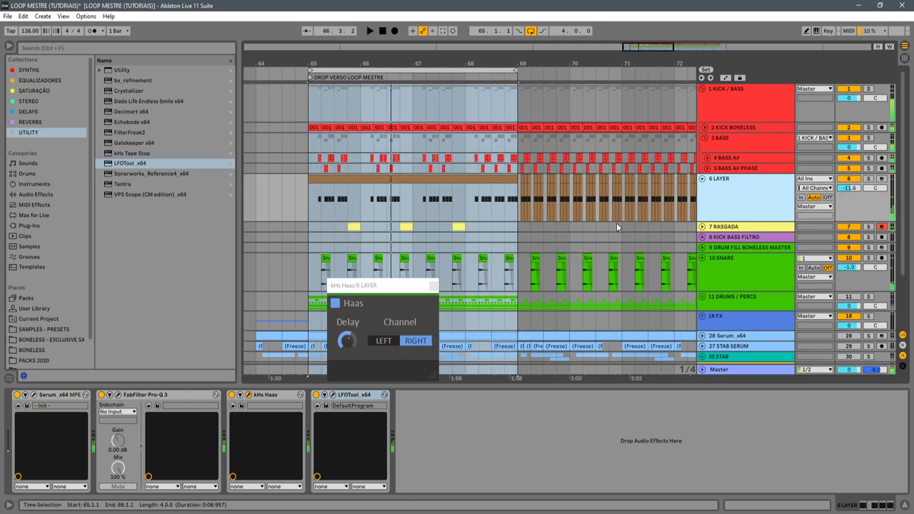
Reopen Serum on the 6 LAYER track, lower envelope 1's sustain to -47.1 dB during playback and close the window.
left_click(34, 394)
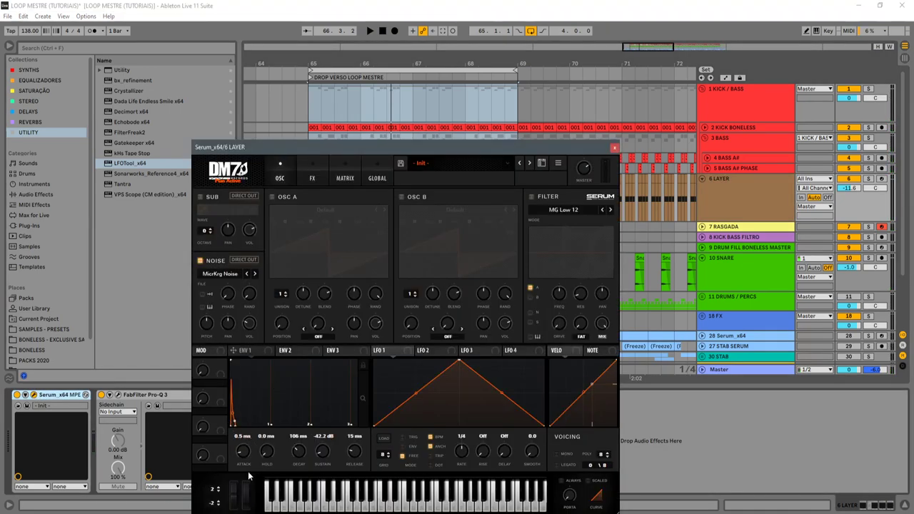
left_click_drag(399, 149, 382, 107)
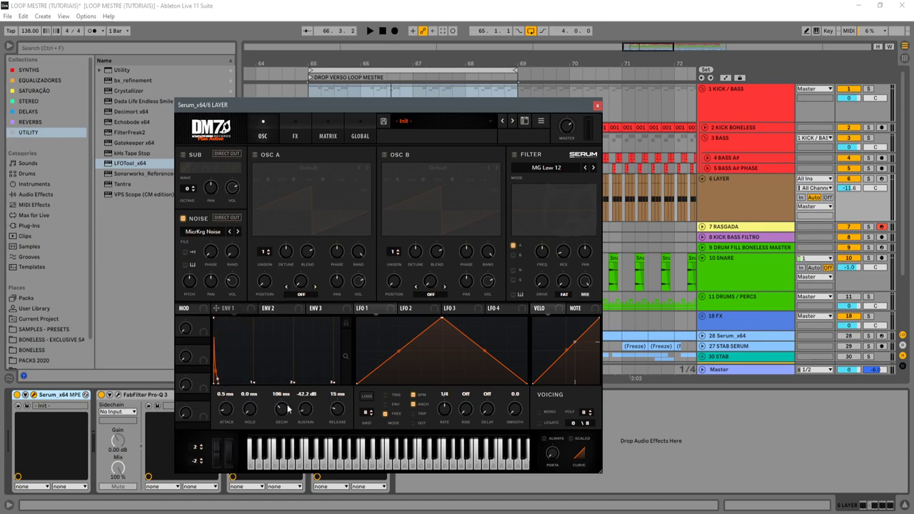
key("space")
left_click_drag(305, 407, 307, 413)
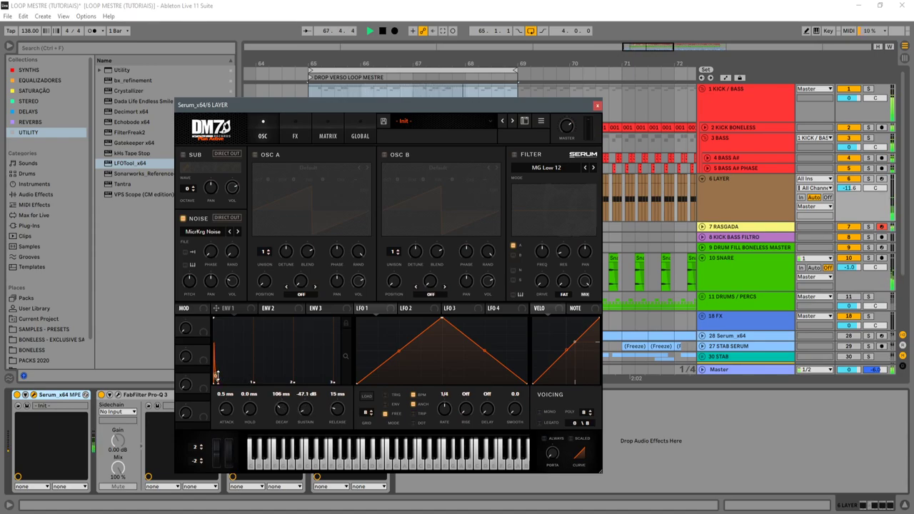
key("space")
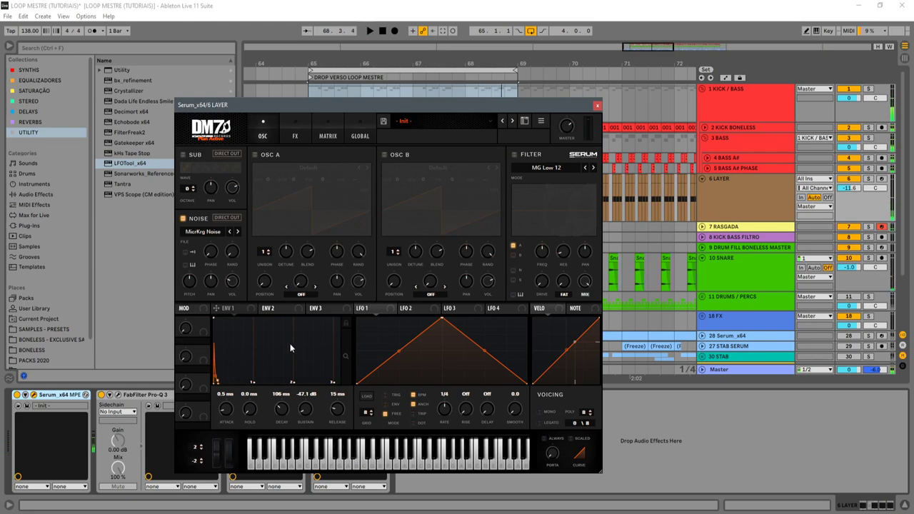
mouse_move(403, 104)
left_mouse_down()
mouse_move(396, 107)
mouse_move(421, 100)
mouse_move(401, 111)
left_mouse_up()
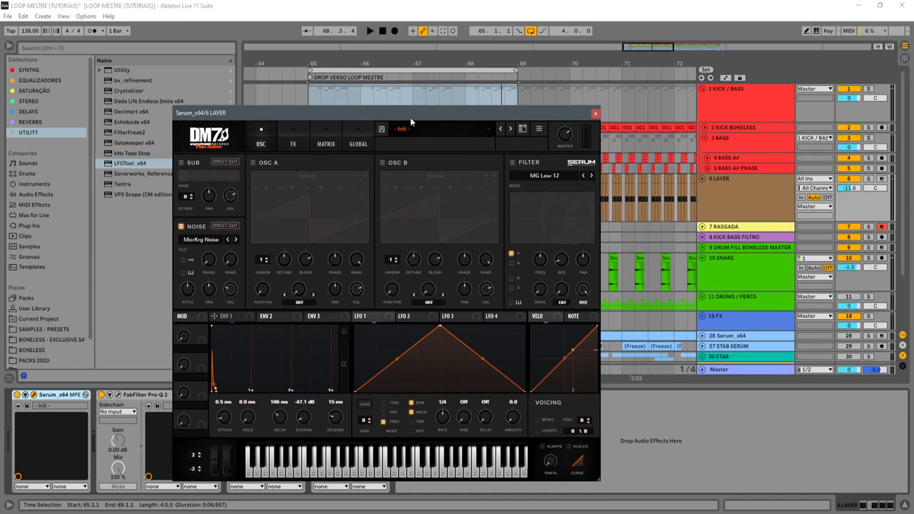
left_click(596, 113)
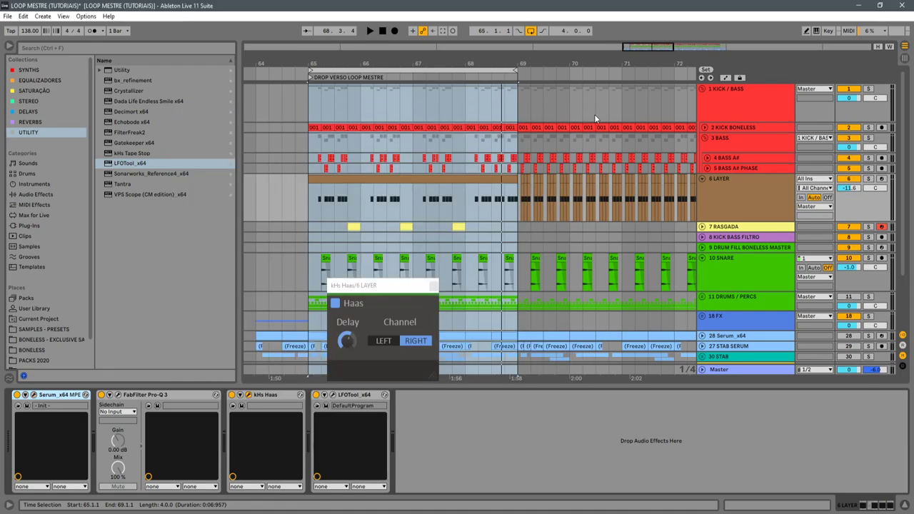
Collapse the Serum, Pro-Q 3, kHs Haas and LFOTool devices on 6 LAYER and close the kHs Haas window.
double_click(147, 395)
double_click(47, 395)
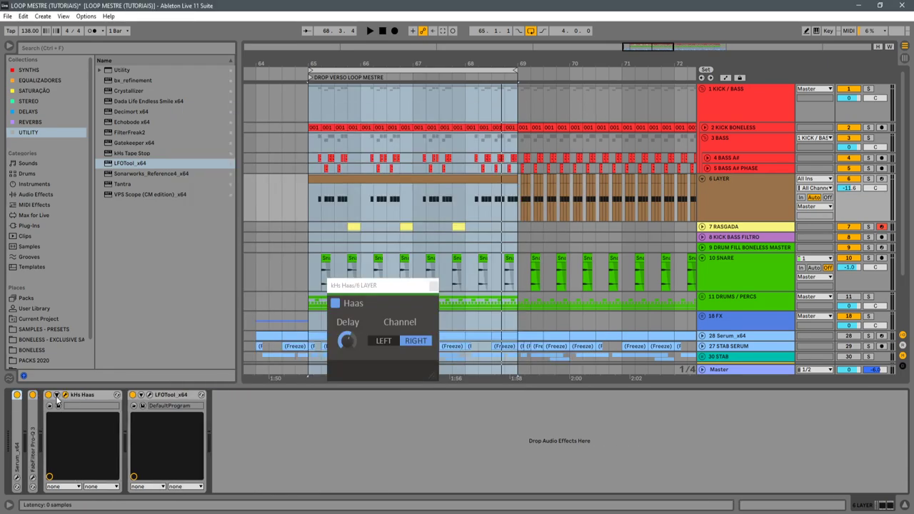
double_click(78, 395)
double_click(100, 395)
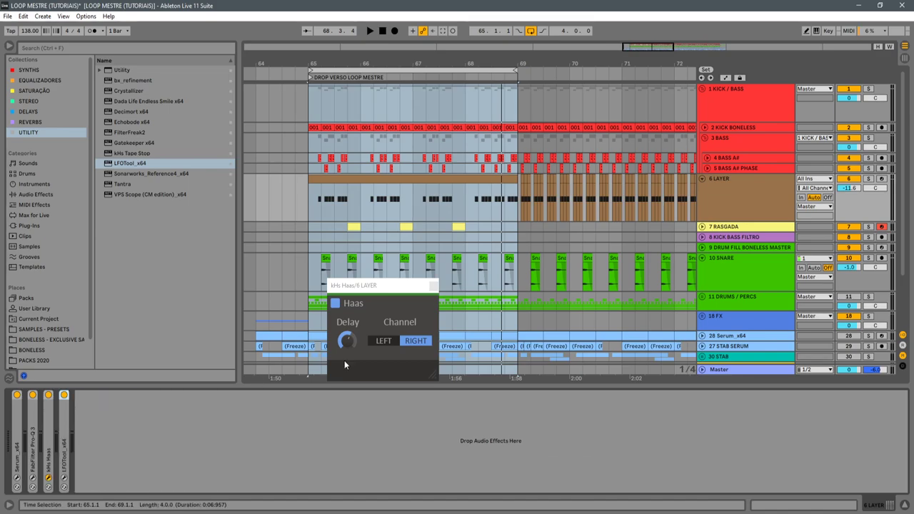
left_click(434, 286)
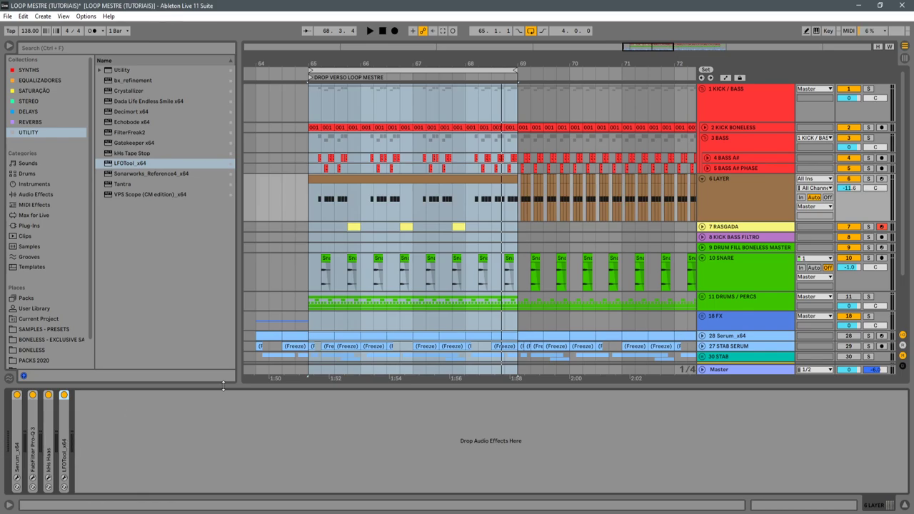
Select the one-bar section of the 6 LAYER track from bar 66 to bar 67.
left_click(413, 208)
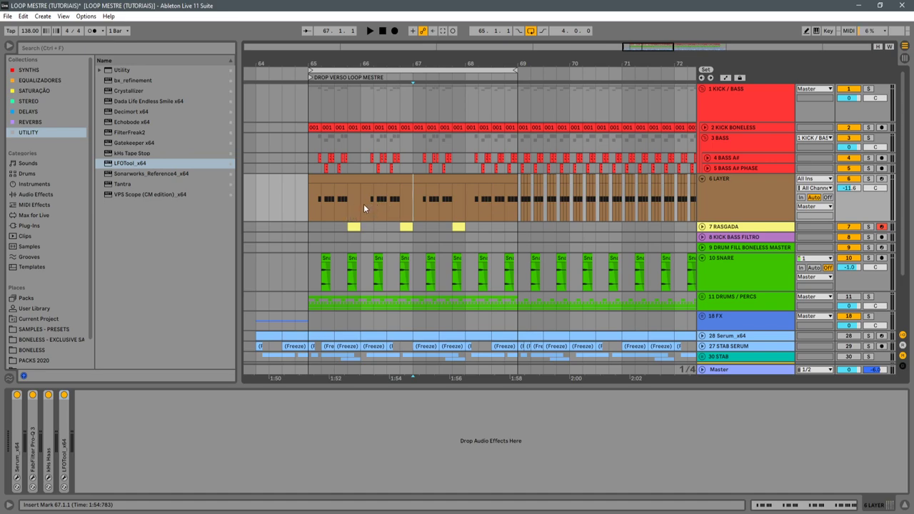
left_click_drag(362, 198, 410, 189)
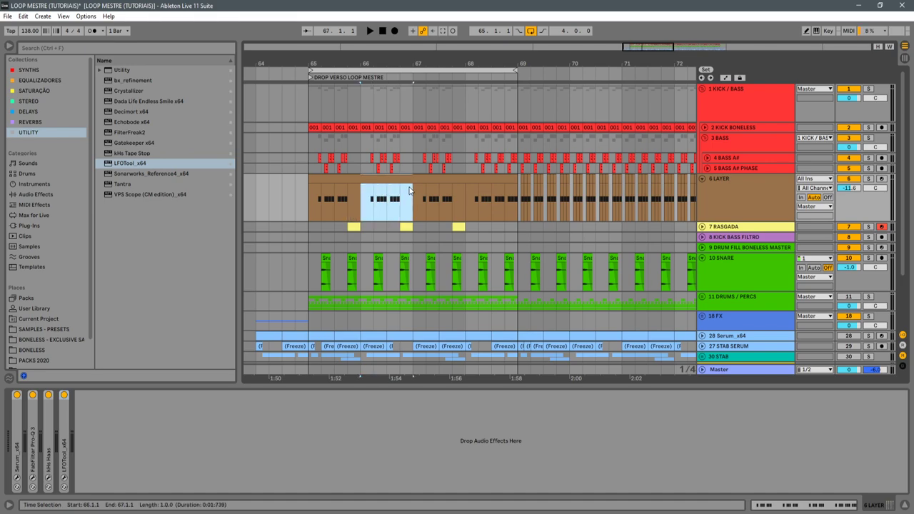